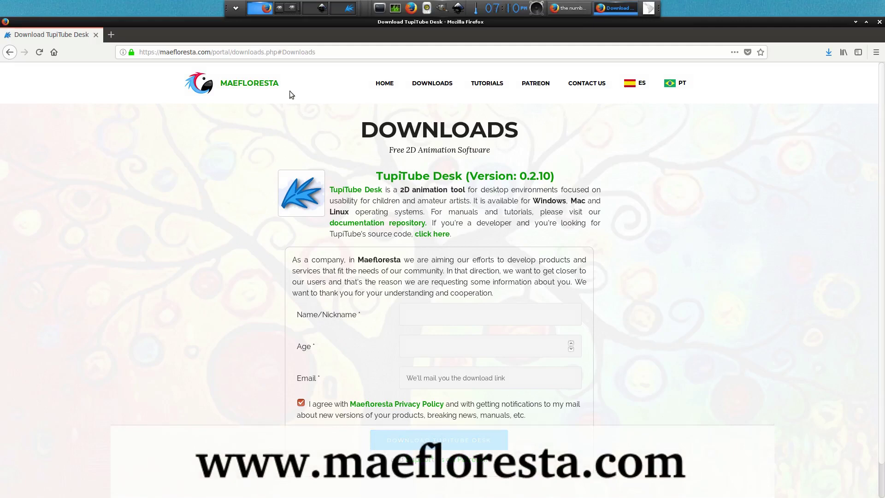
- Switch to the desktop where GIMP shows the city skyline and hero.png images
left_click(283, 10)
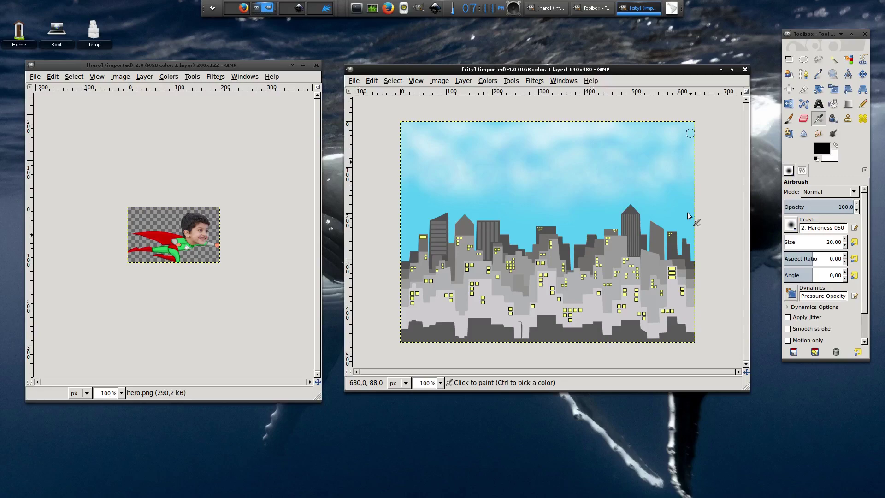
- Jump to the Inkscape desktop showing superhero.svg with Ctrl+Alt+Right
key("ctrl+alt+Right")
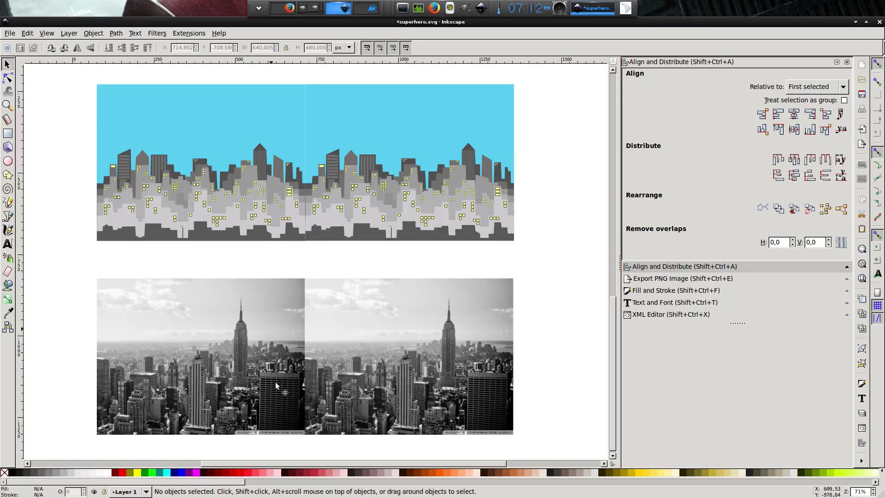
- Nudge the right-hand city photo so it butts seamlessly against the left copy
left_click(359, 344)
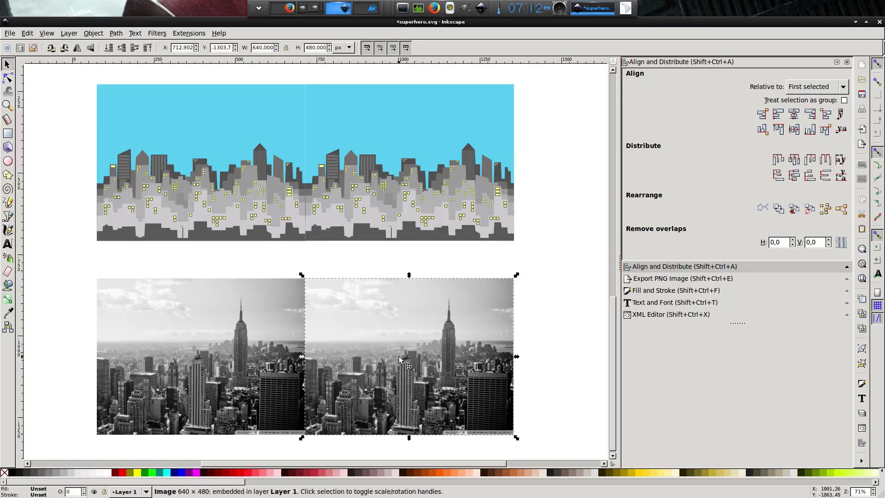
key("Right")
key("Left")
key("Left")
key("Left")
key("Left")
key("Left")
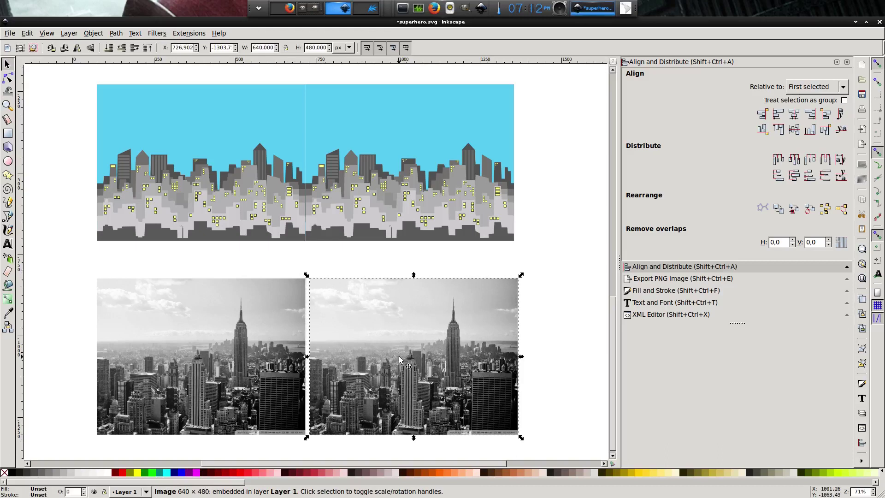
key("Left")
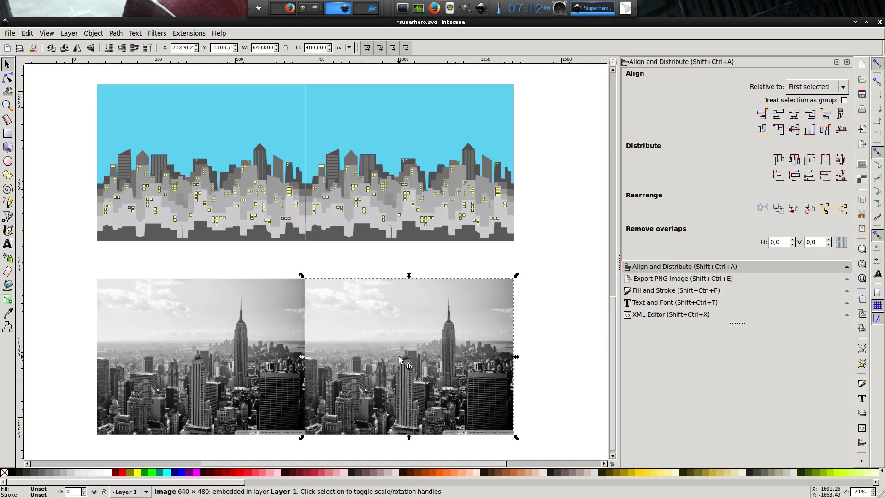
key("Escape")
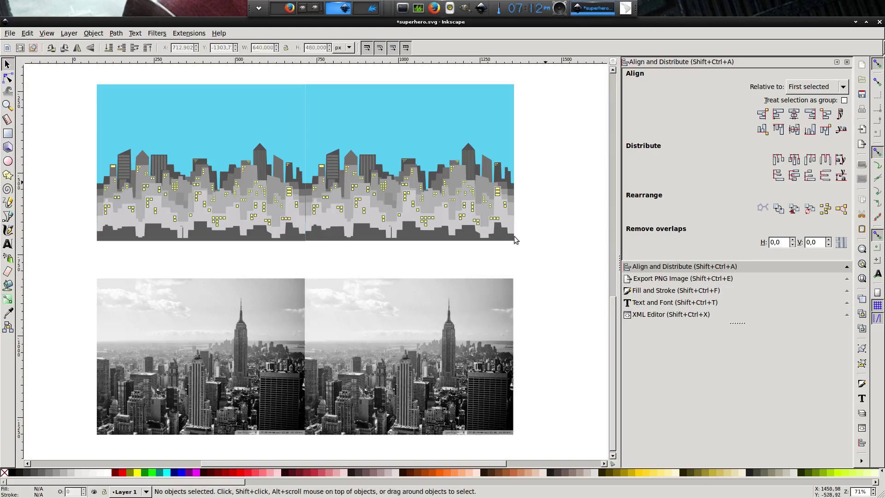
- Close the seam between the skyline copies, then move on to the TupiTube Desk desktop
left_click(381, 133)
key("Right")
key("Right")
key("Right")
key("Right")
key("Right")
key("Right")
key("Right")
key("Right")
key("Right")
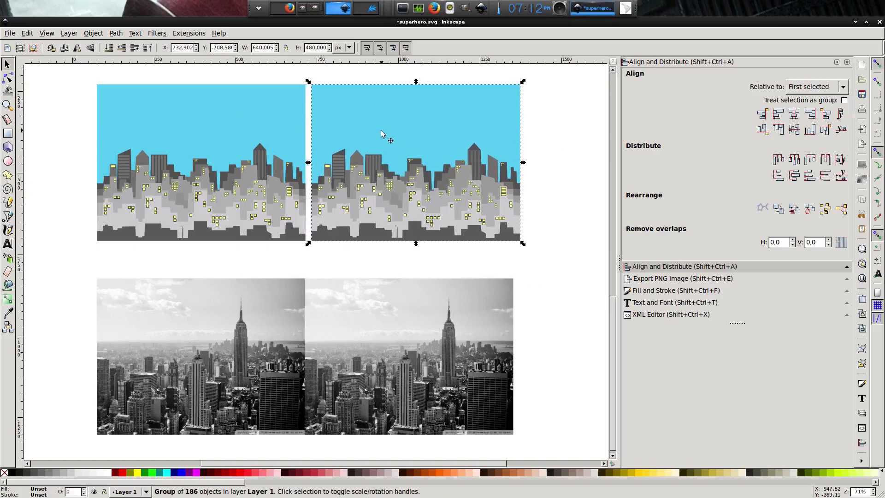
key("Left")
key("Left")
key("Left")
key("Left")
key("Left")
key("Left")
key("Left")
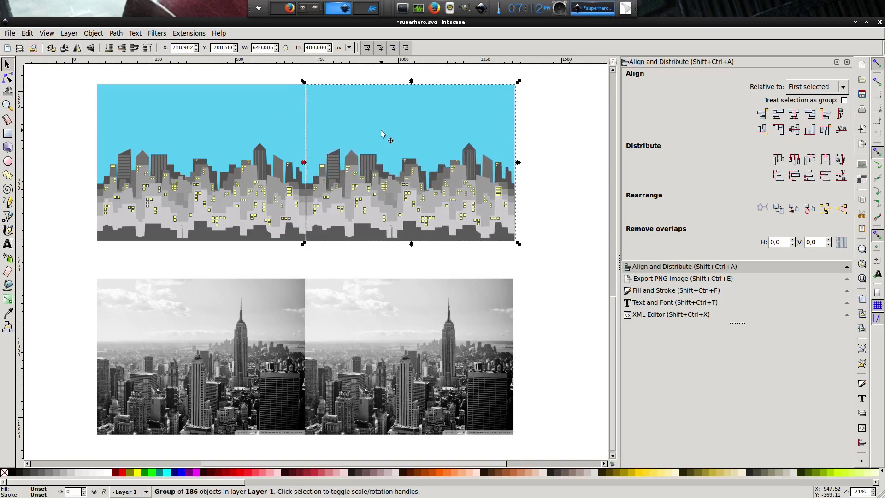
key("Left")
key("Left")
key("Left")
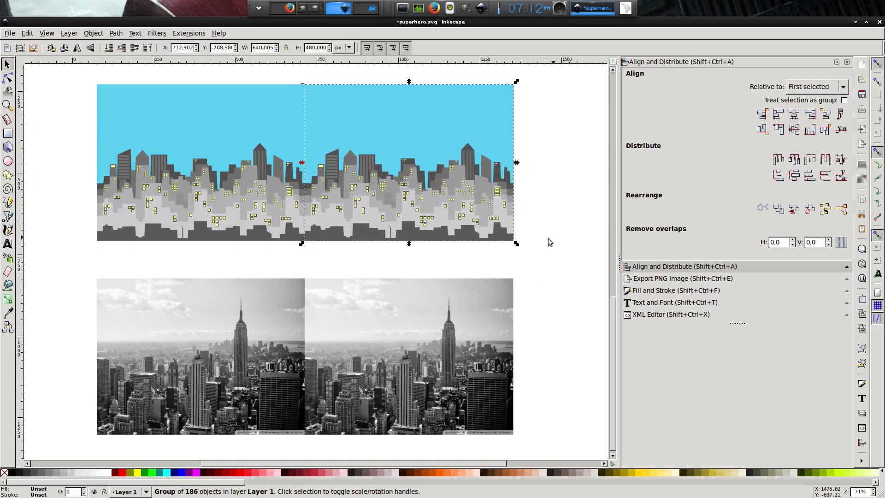
left_click(548, 239)
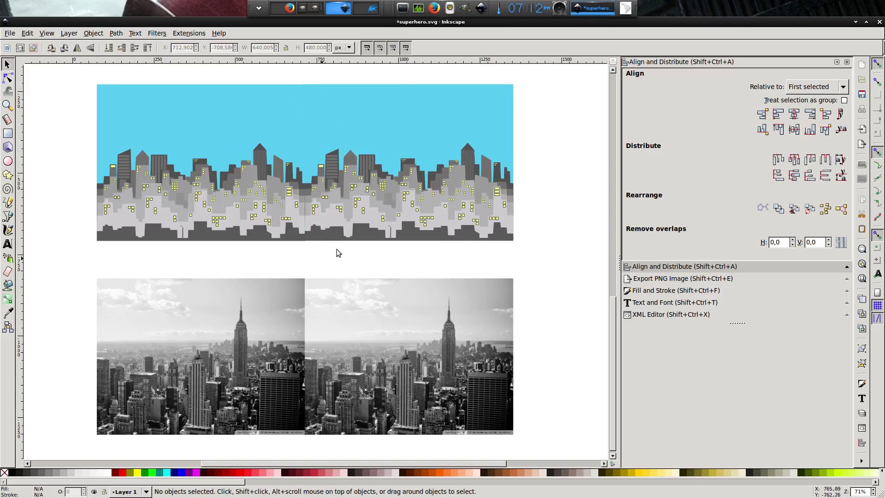
left_click(391, 236)
key("Left")
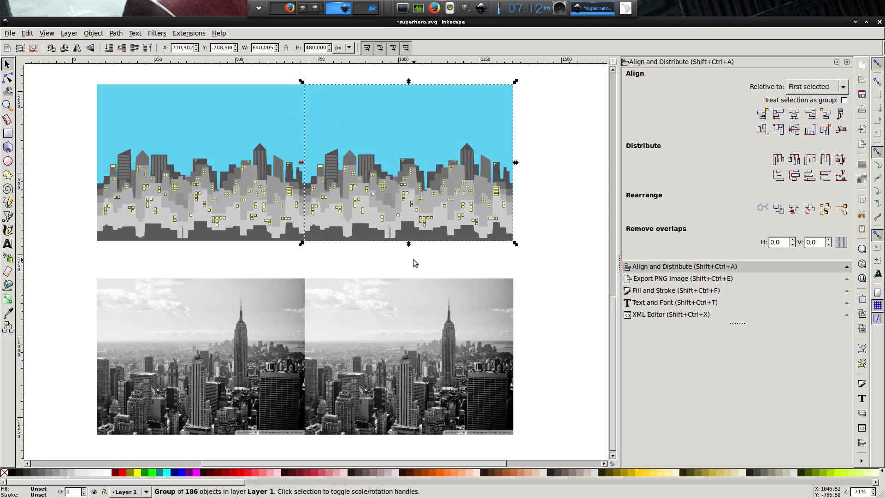
key("Escape")
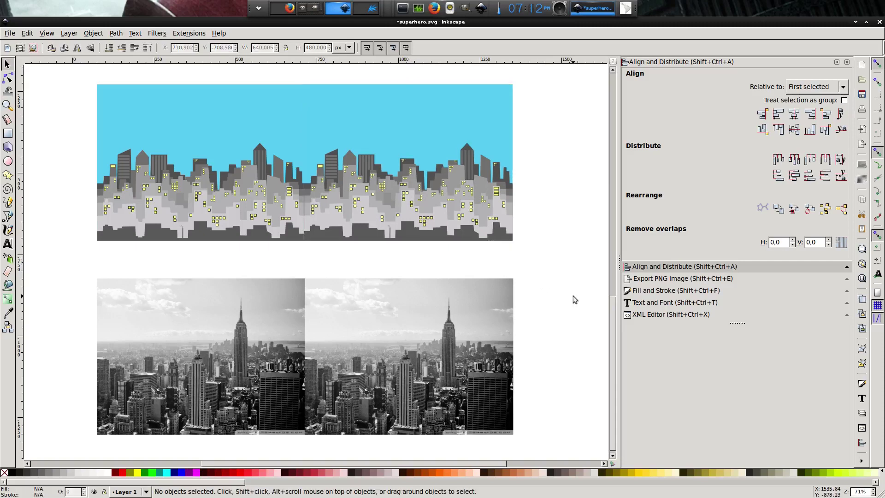
left_click(308, 8)
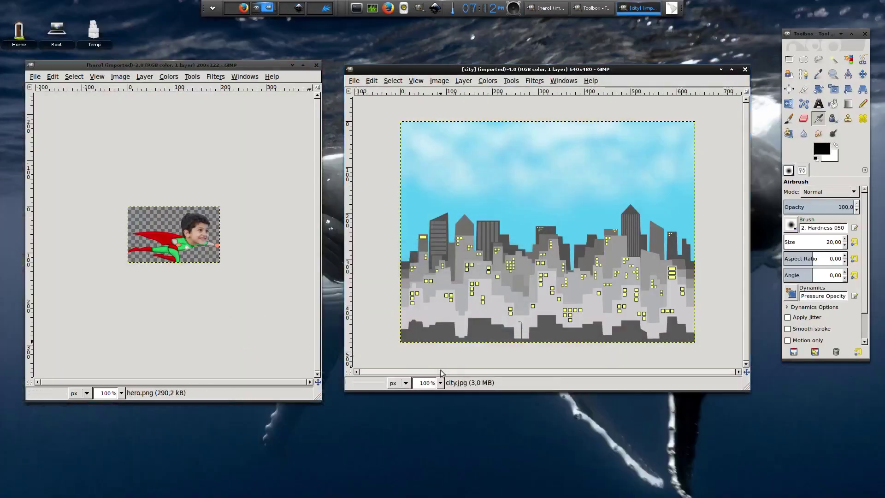
left_click(325, 9)
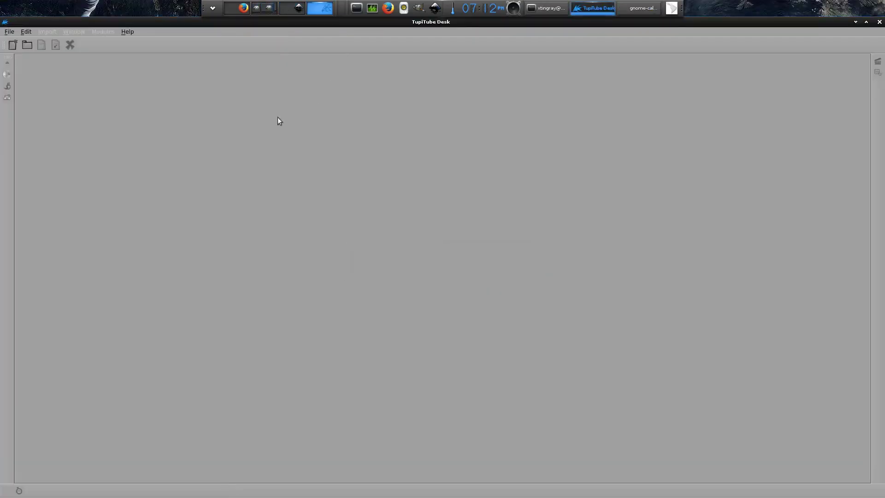
- Create the new project with the 640x480 - 24 preset instead of 720 (HD) - 24
left_click(12, 44)
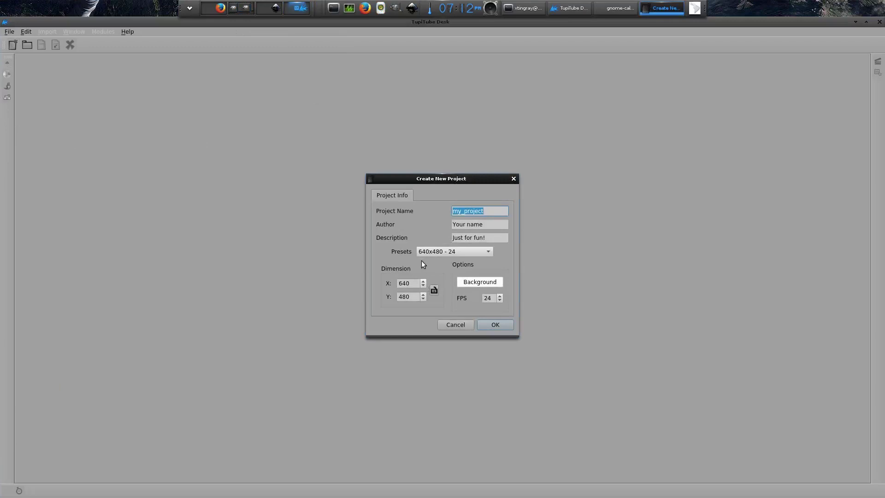
left_click(487, 250)
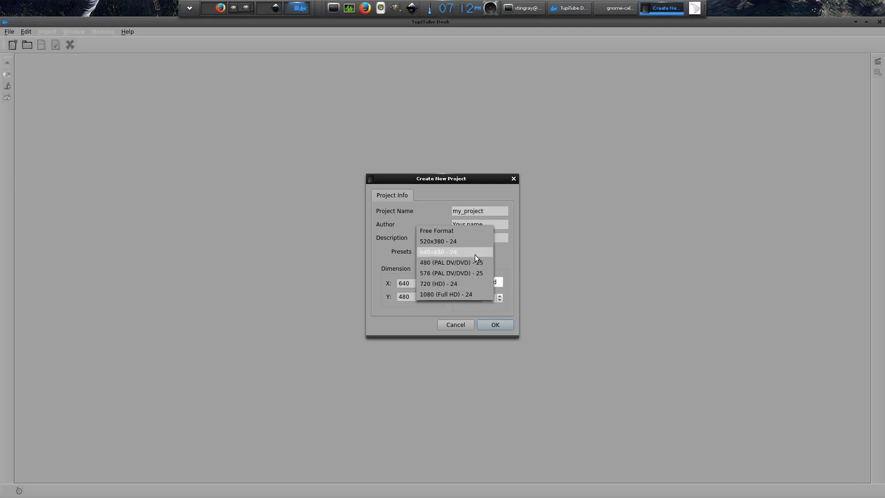
left_click(460, 283)
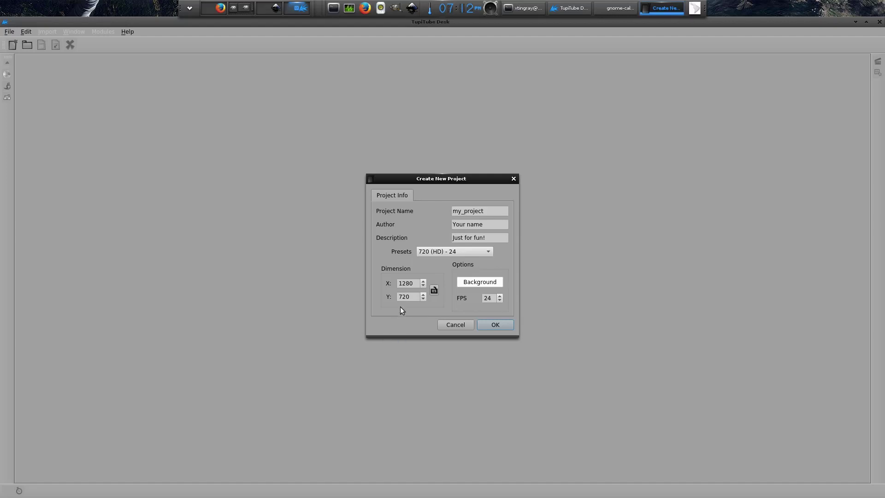
left_click(485, 251)
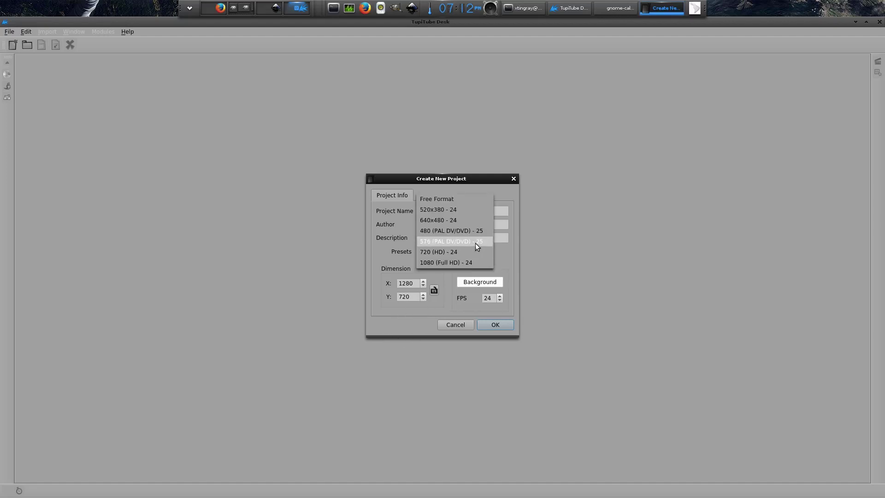
left_click(471, 222)
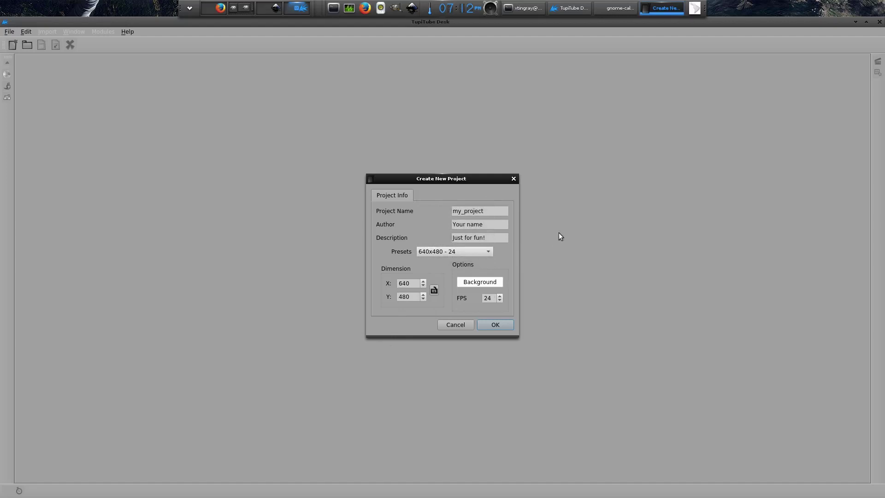
left_click(497, 327)
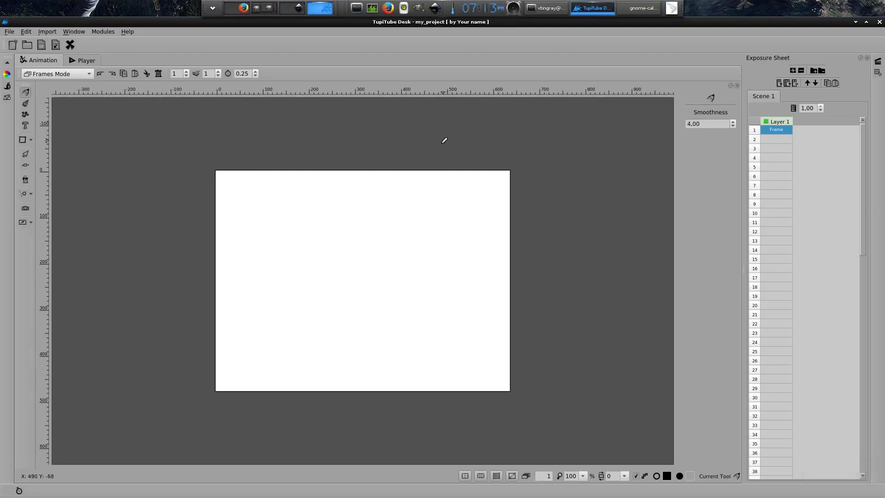
- Switch to Dynamic BG Mode and import city.jpg from the Library as the background
left_click(89, 74)
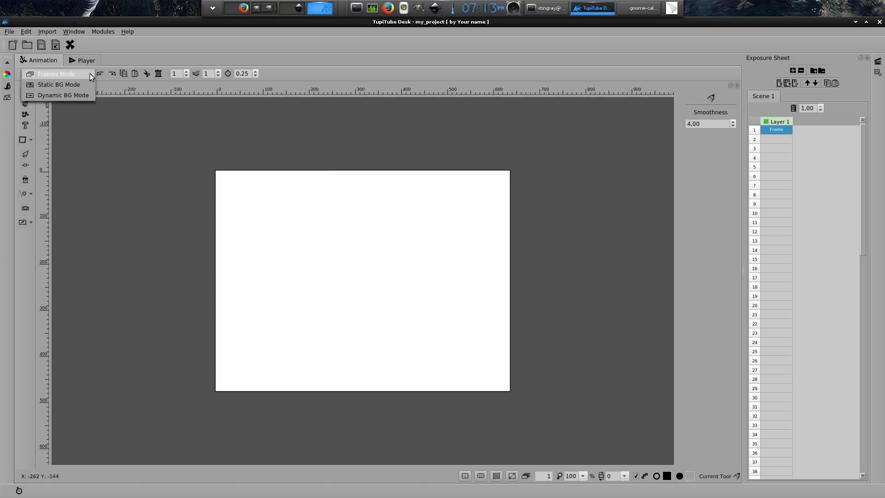
left_click(84, 98)
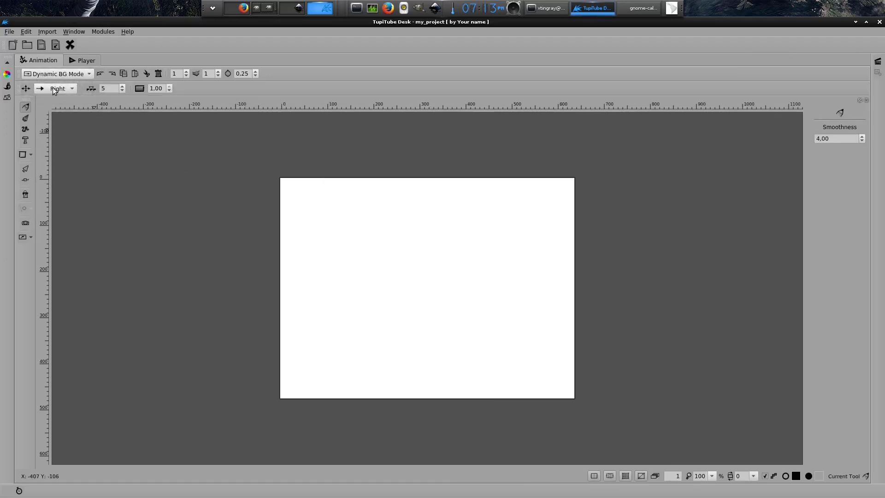
left_click(7, 97)
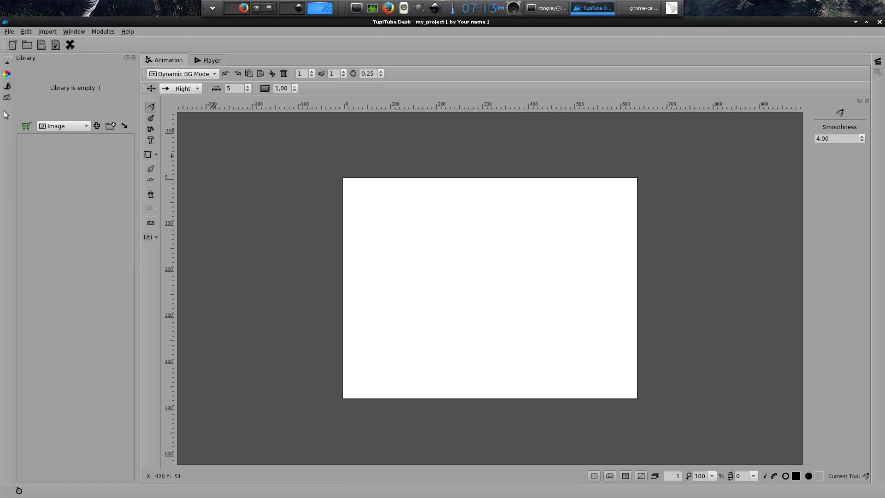
left_click(97, 126)
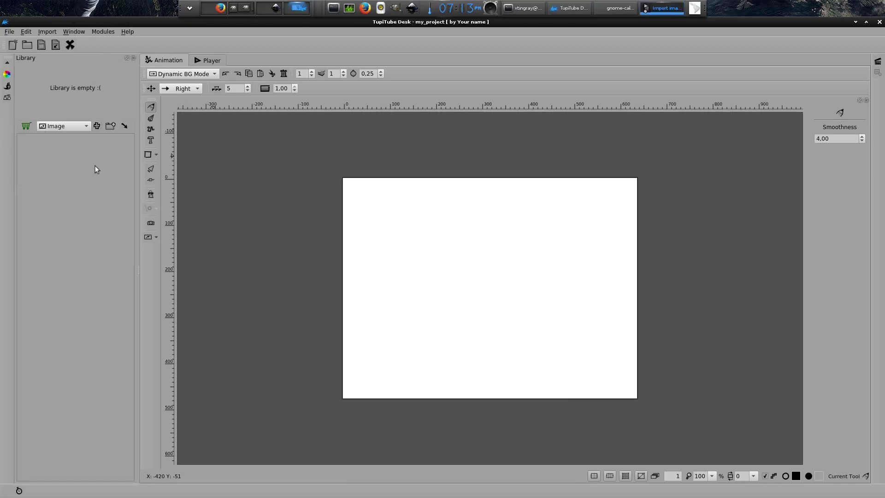
left_click(368, 190)
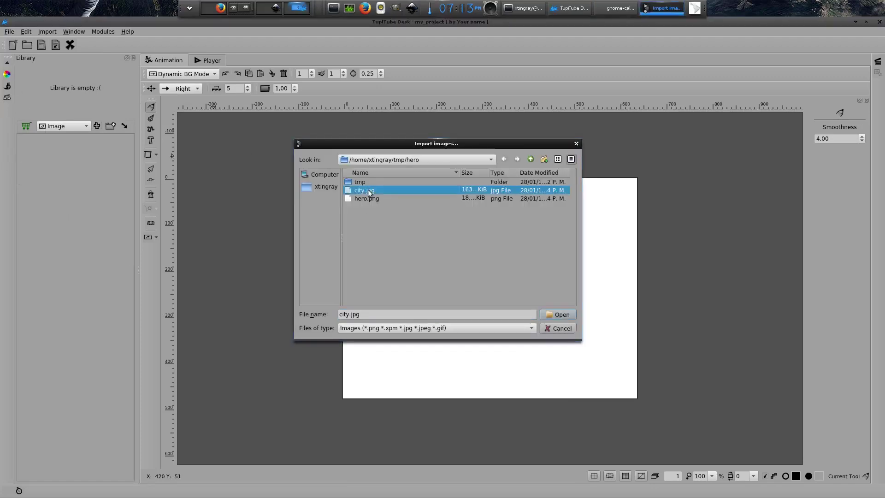
left_click(560, 314)
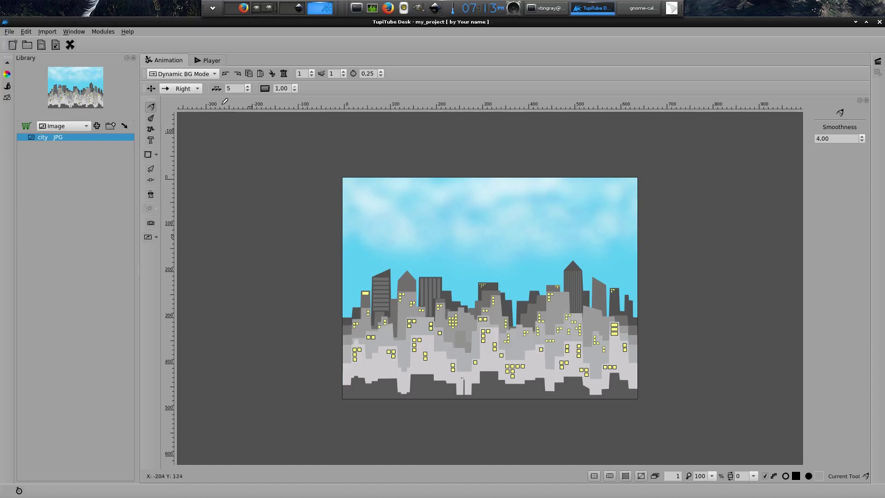
- Set the background scroll direction to Left and preview the playback
left_click(198, 88)
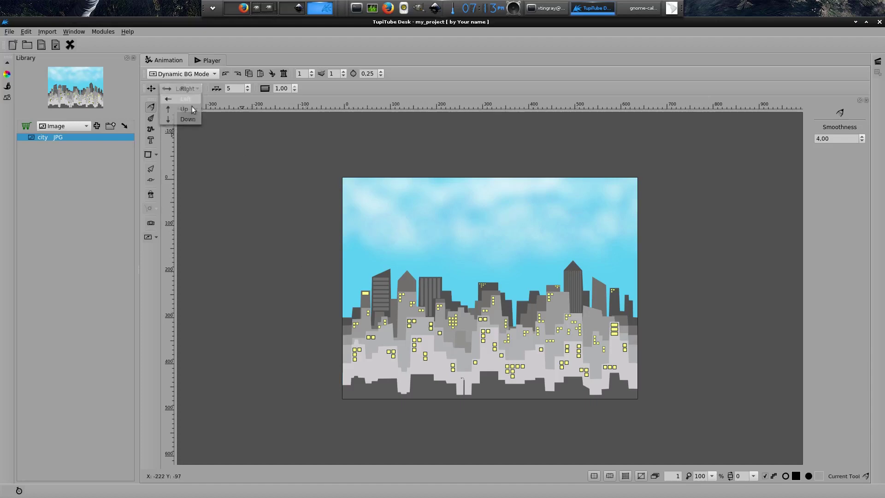
left_click(191, 105)
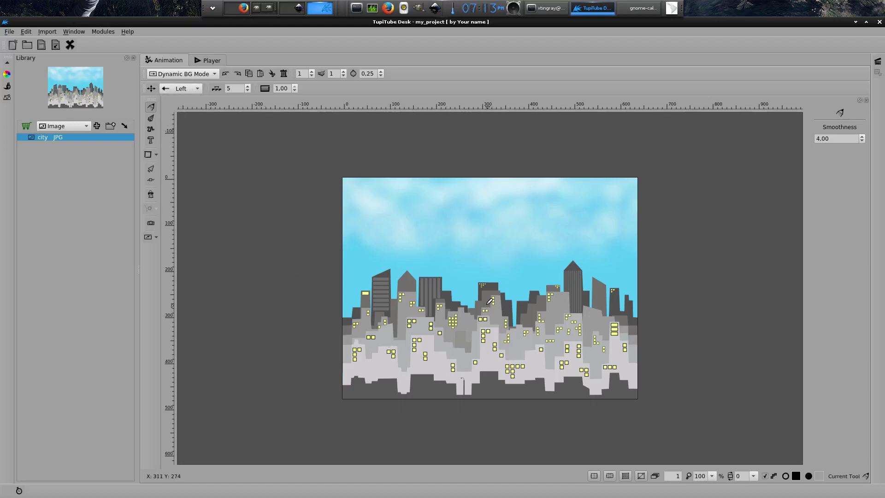
key("ctrl+2")
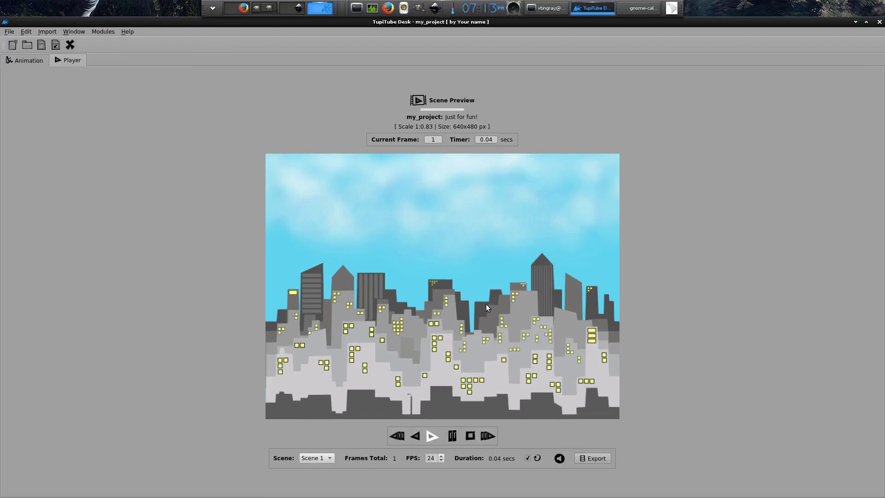
key("ctrl+1")
- Switch to Frames Mode, review Layer 1's 100 frames, and preview the scene again
left_click(216, 74)
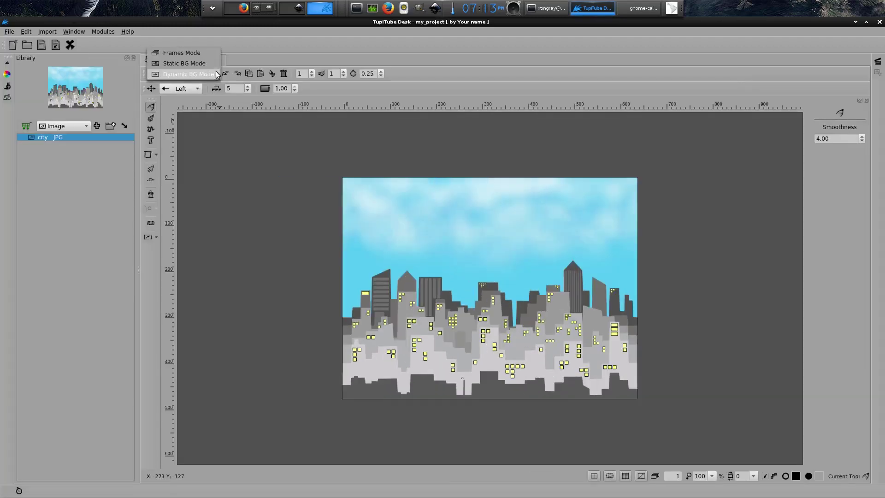
left_click(202, 56)
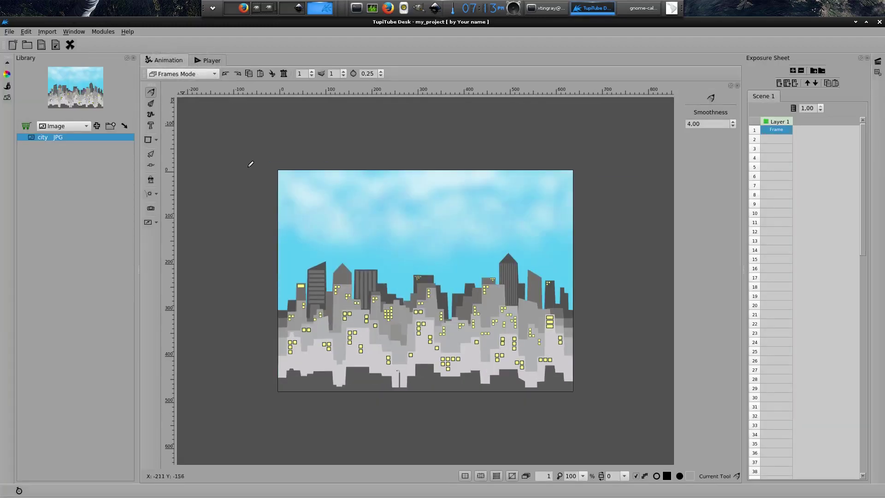
left_click_drag(863, 215, 863, 441)
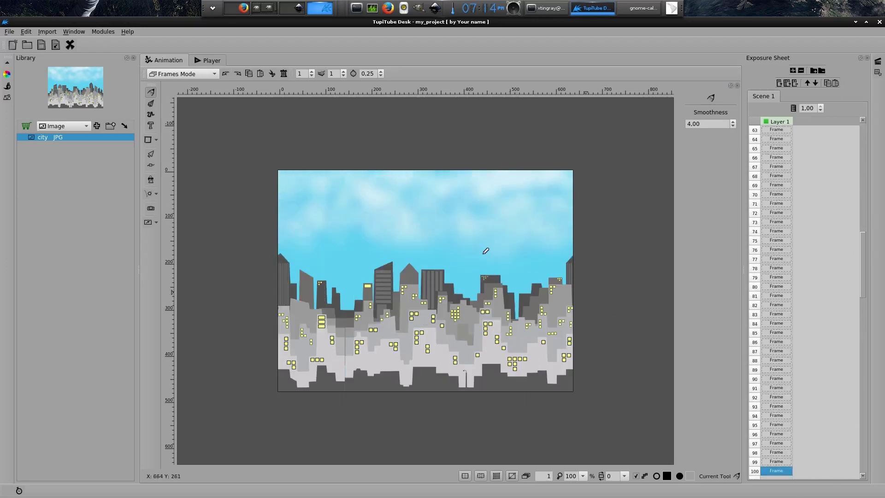
key("ctrl+2")
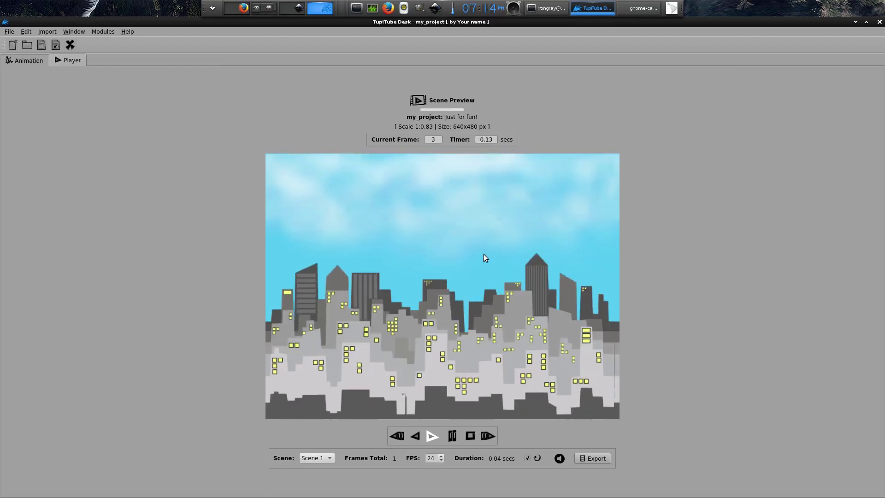
key("ctrl+1")
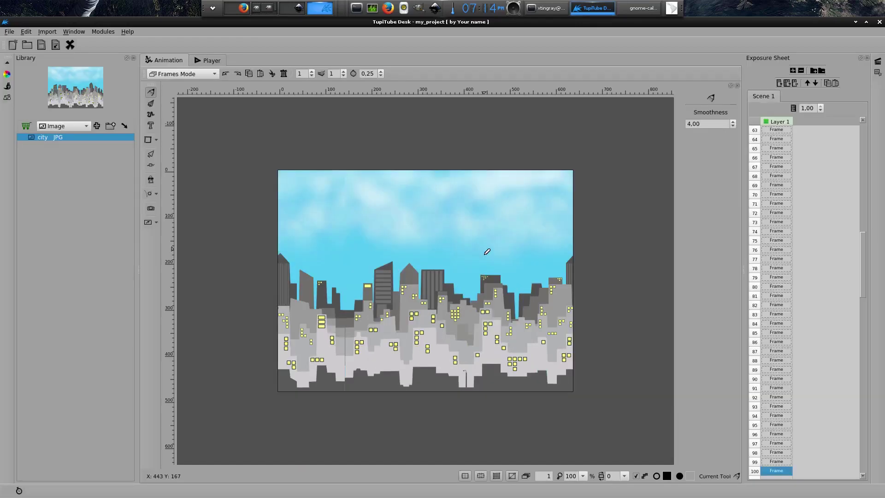
left_click(213, 74)
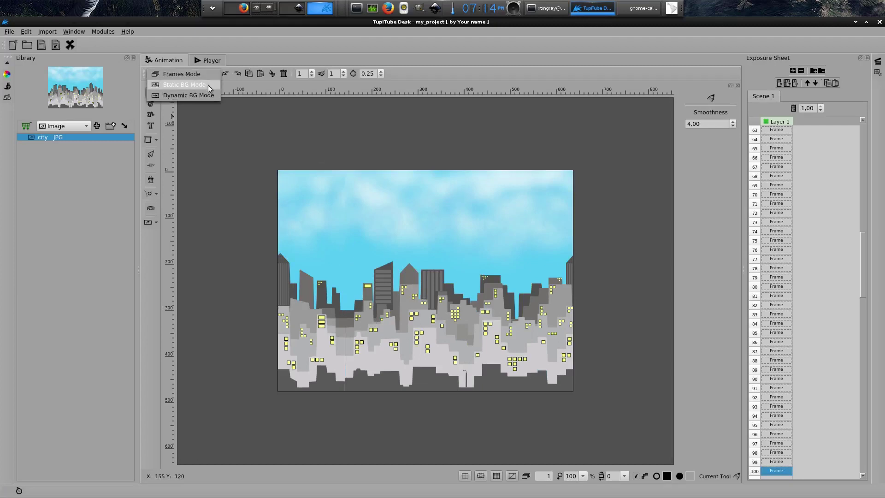
- Return to Dynamic BG Mode and change the shift length from 5 to 20
left_click(210, 93)
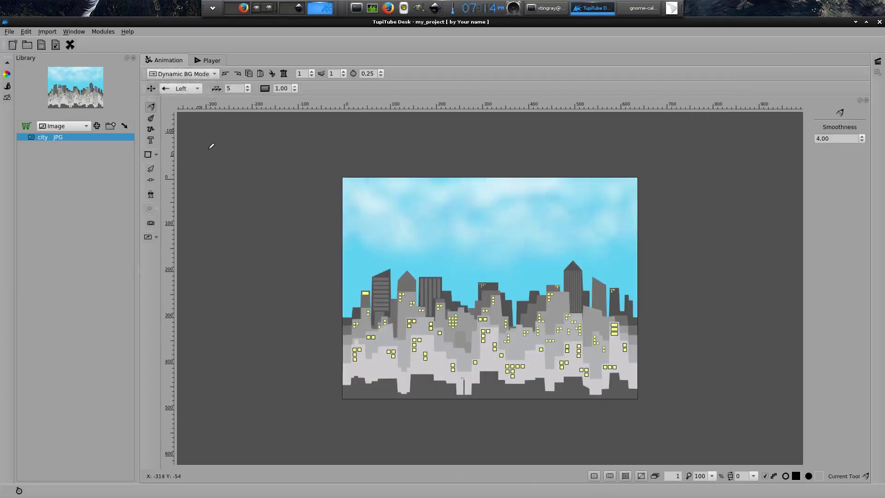
left_click(234, 89)
key("BackSpace")
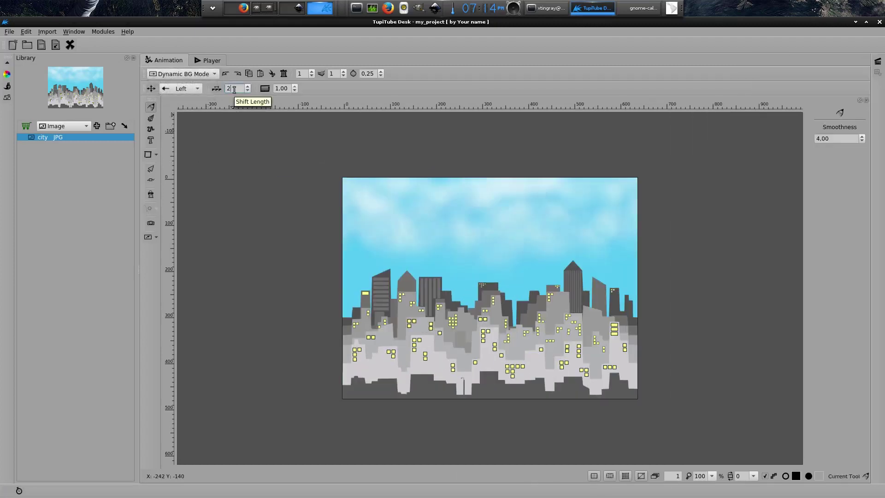
left_click(329, 357)
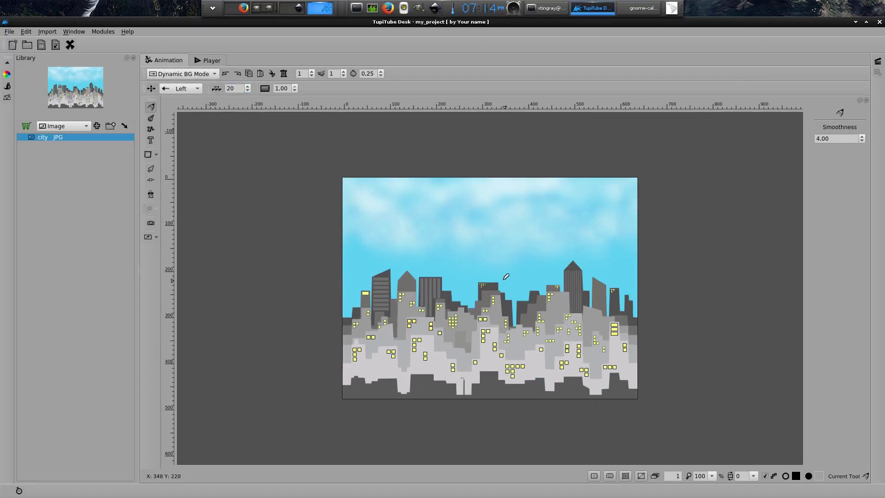
- Preview the faster left-scrolling city background at shift length 20
key("ctrl+shift+p")
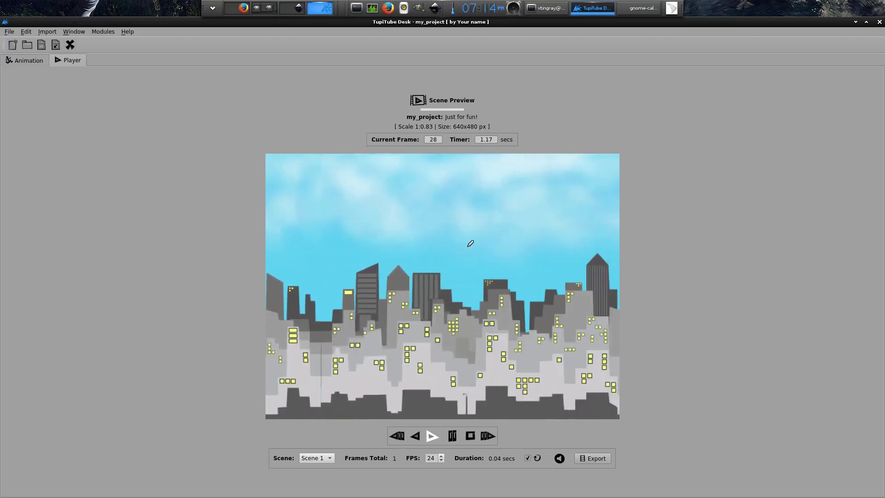
key("ctrl+1")
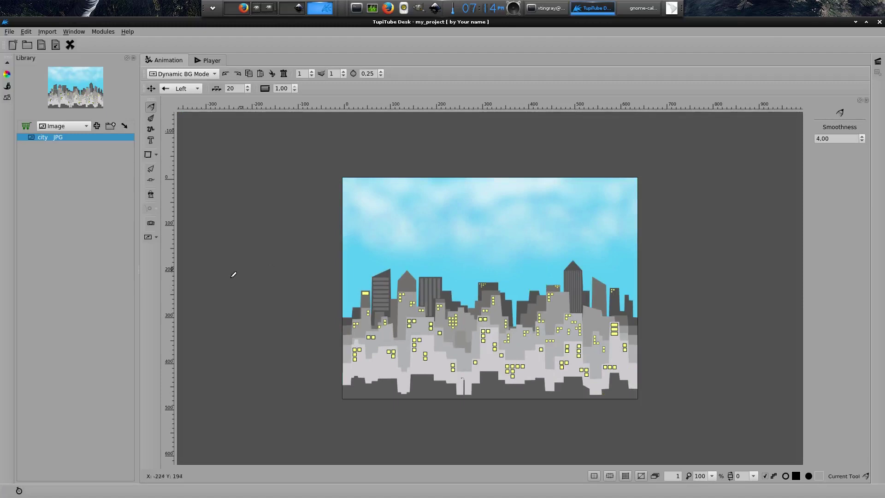
left_click(207, 60)
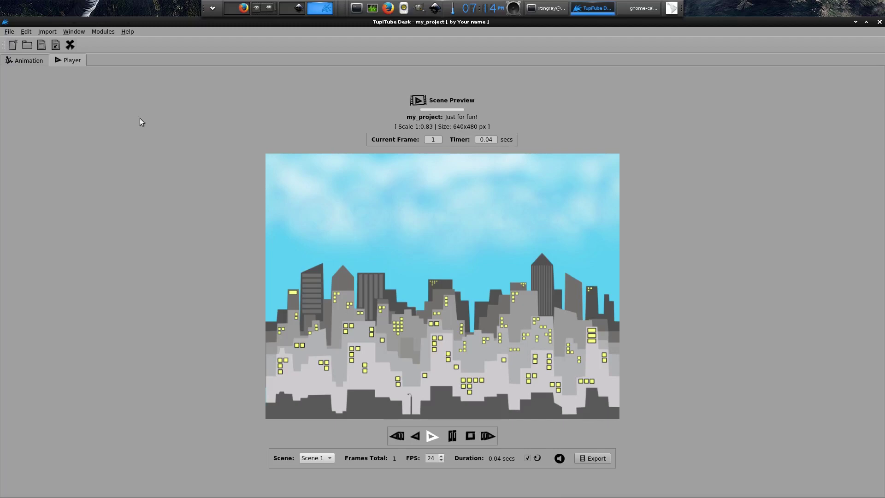
left_click(23, 60)
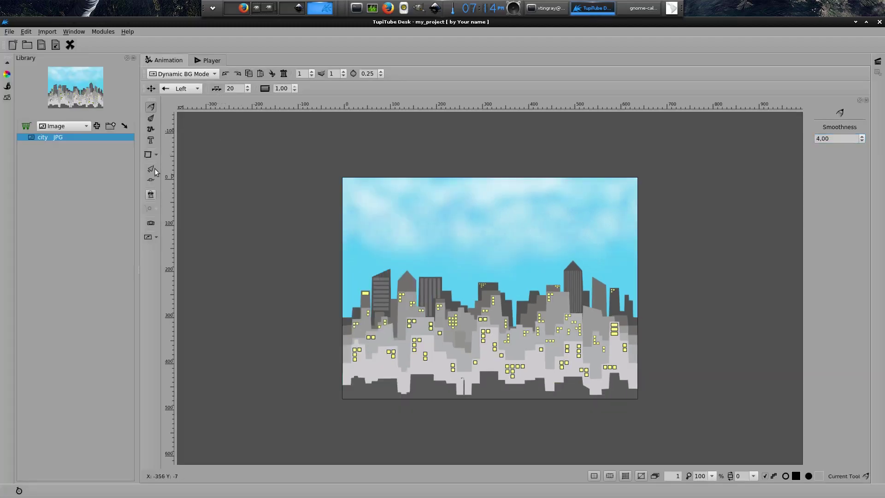
- Launch GNOME Calculator from Applications > Accessories and place it beside the library
left_click(134, 11)
mouse_move(161, 28)
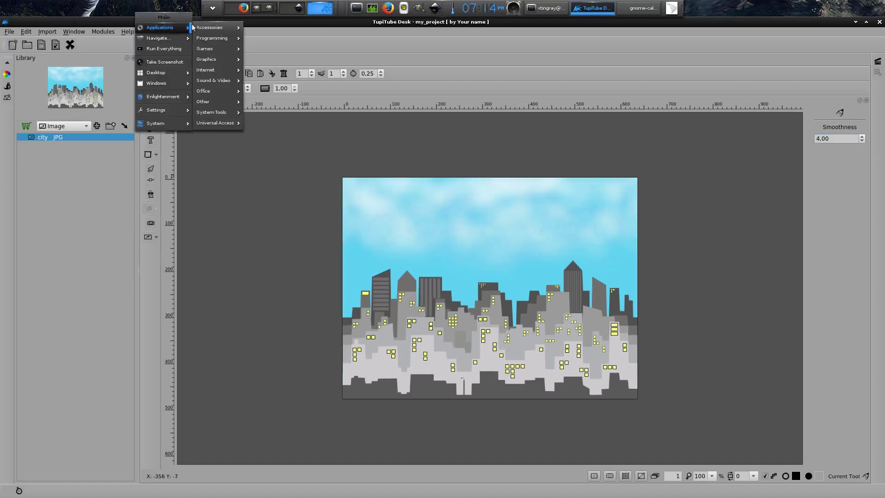
mouse_move(217, 27)
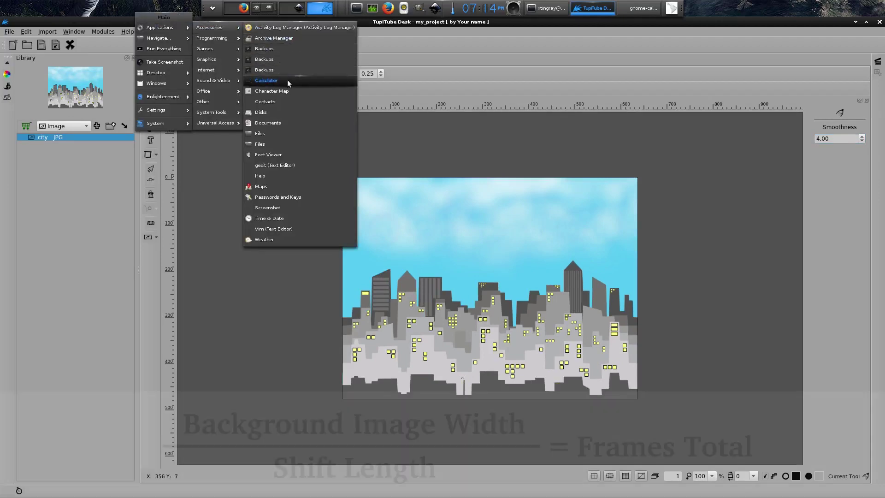
left_click(190, 82)
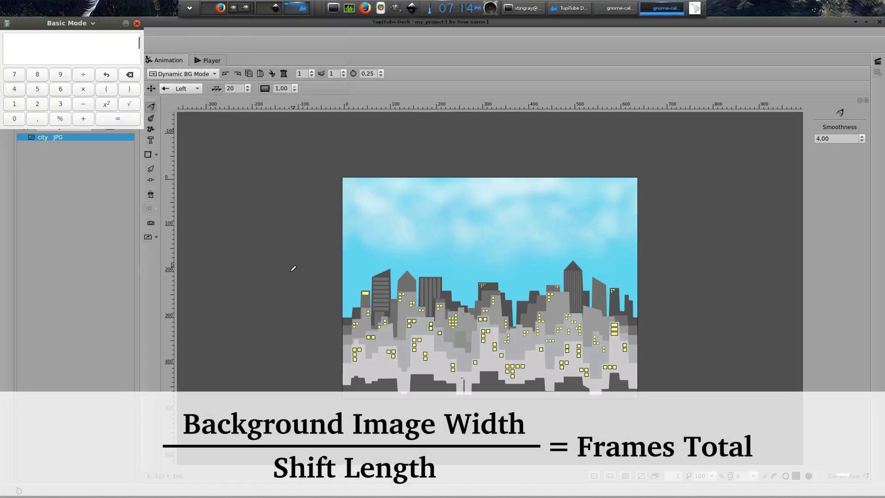
left_click_drag(37, 30, 74, 148)
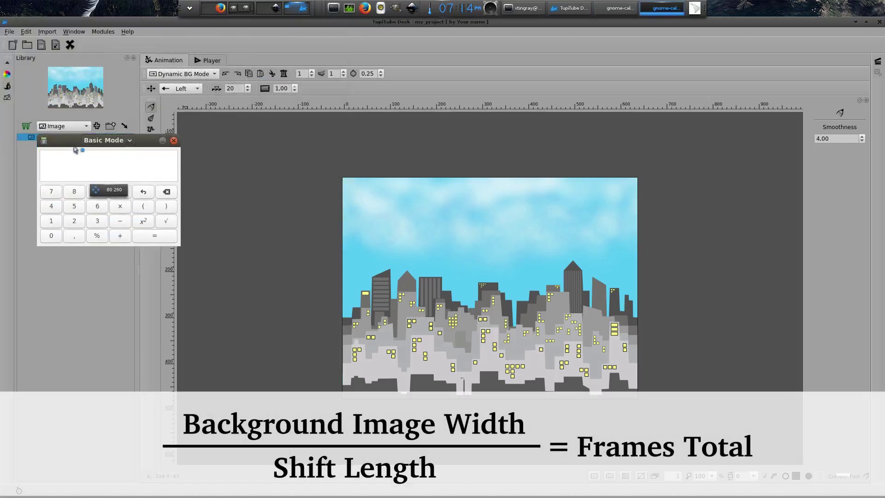
- Calculate 640 ÷ 20 to get 32
left_click(96, 208)
left_click(52, 207)
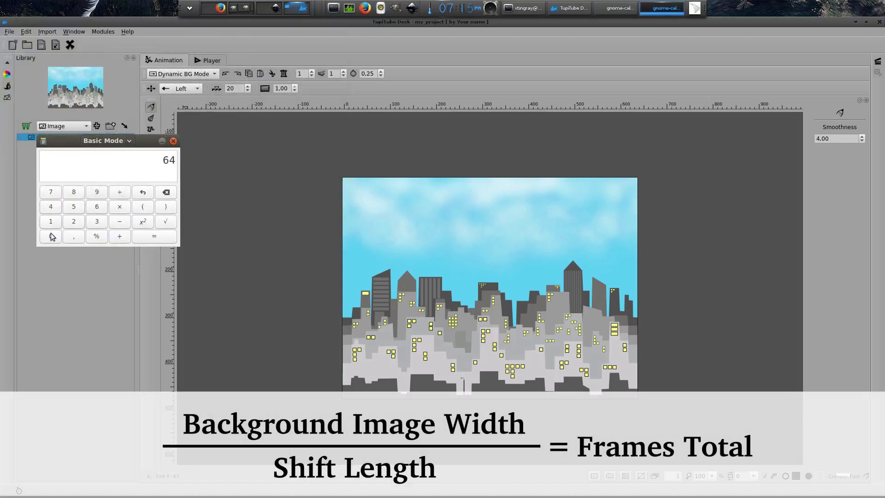
left_click(51, 236)
left_click(115, 194)
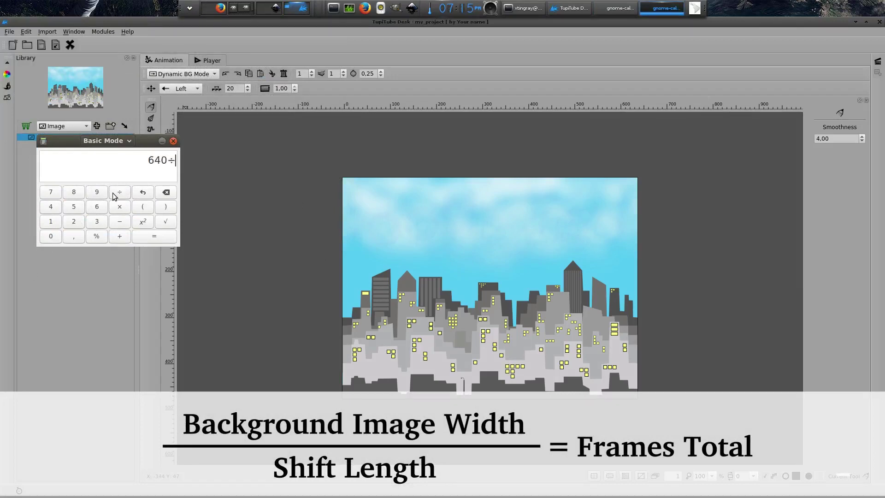
left_click(74, 222)
left_click(56, 239)
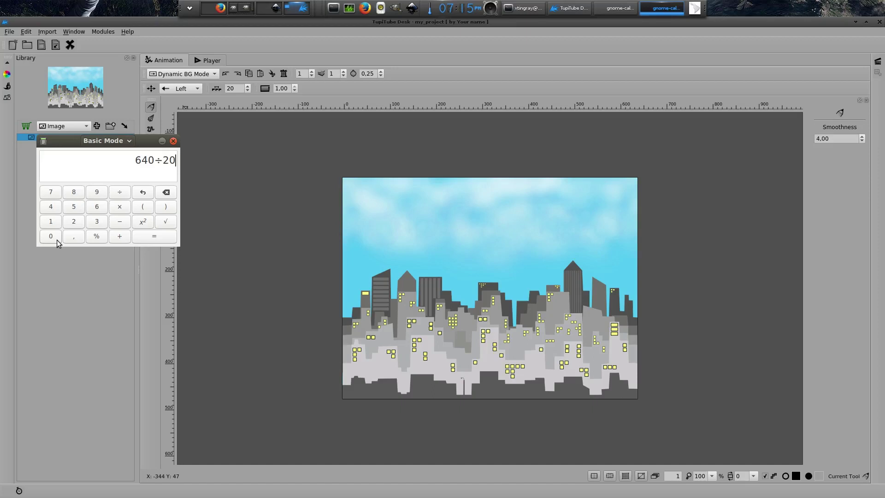
key("Return")
- Multiply 32 by 4 to get 128, then minimize the calculator
left_click(118, 209)
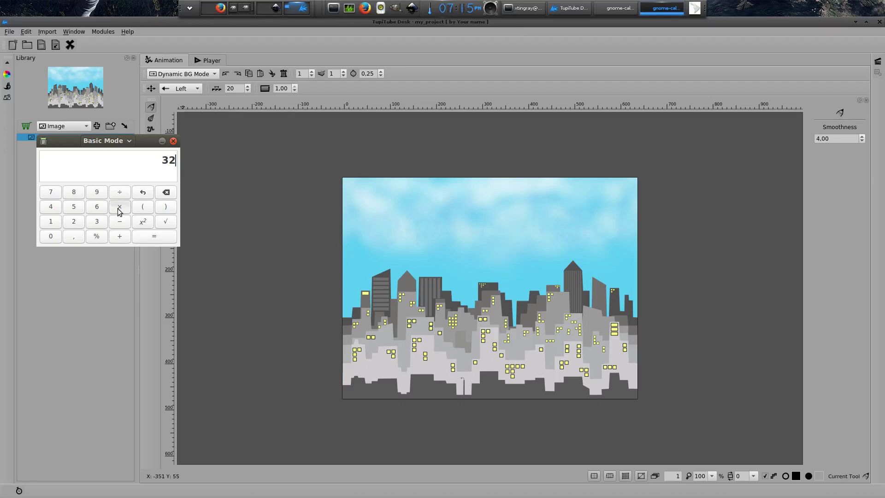
left_click(56, 209)
left_click(166, 240)
left_click(163, 141)
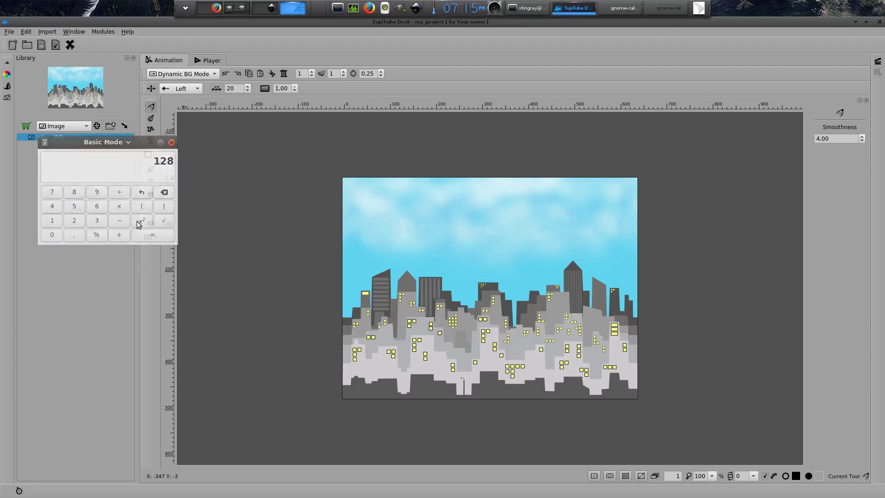
- In Frames Mode, fill Layer 1 through frame 128 in the Exposure Sheet
left_click(209, 74)
left_click(209, 51)
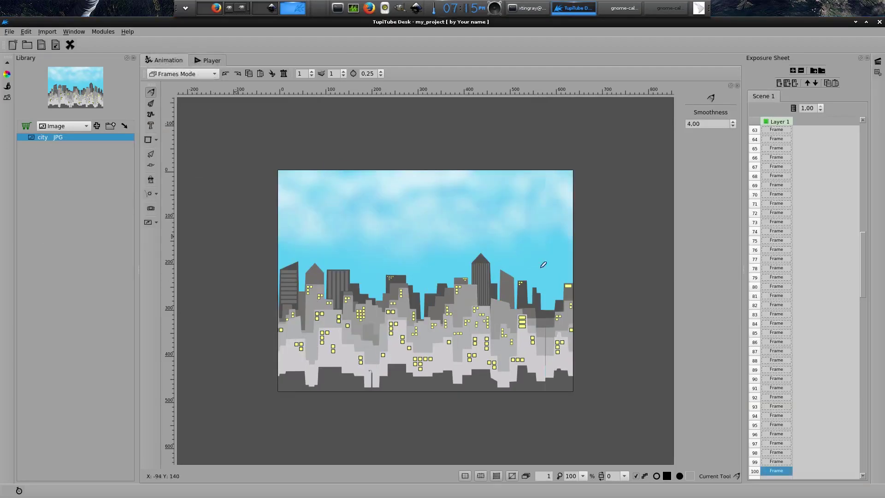
left_click_drag(863, 241, 863, 317)
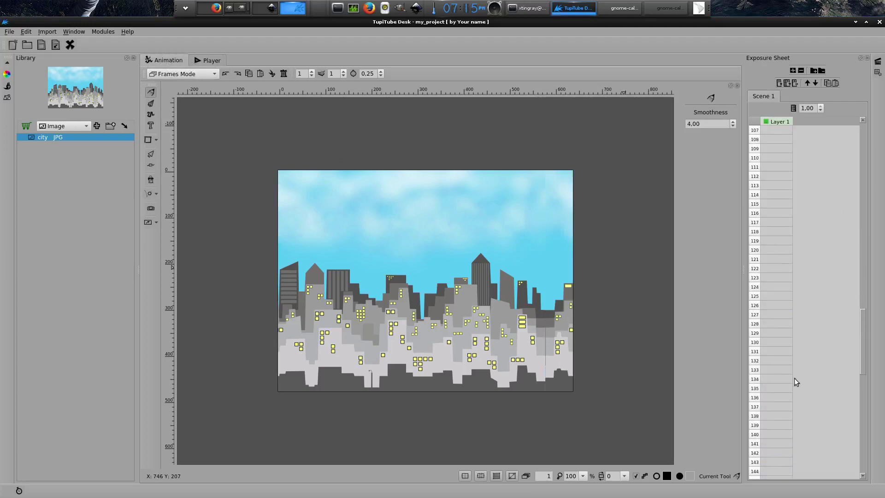
left_click(770, 325)
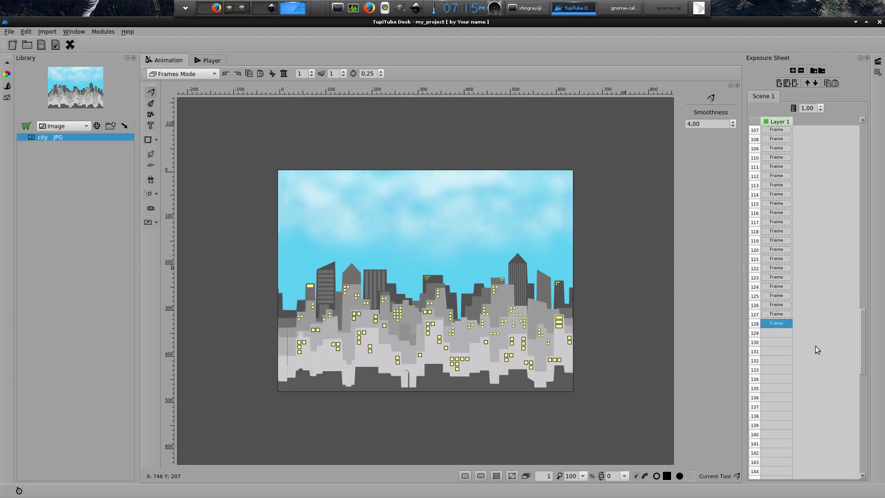
key("ctrl+2")
- Switch to Static BG Mode and import hero.png from the Library onto the canvas
left_click(212, 76)
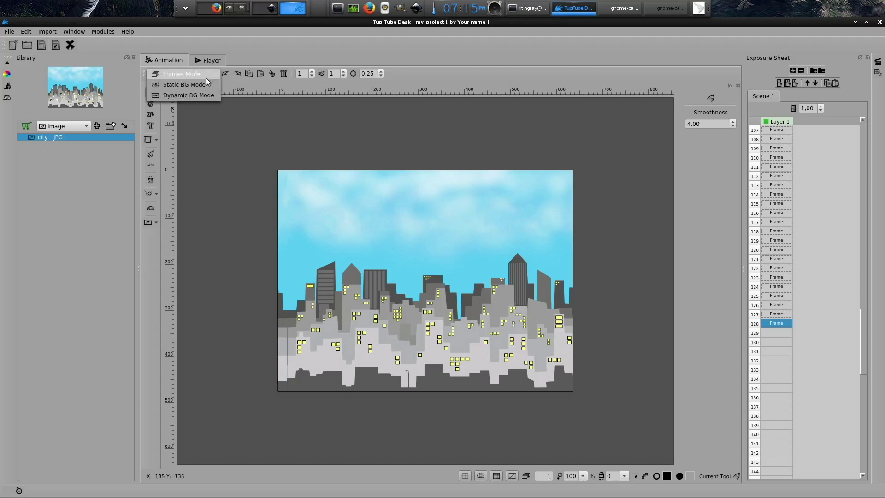
left_click(206, 84)
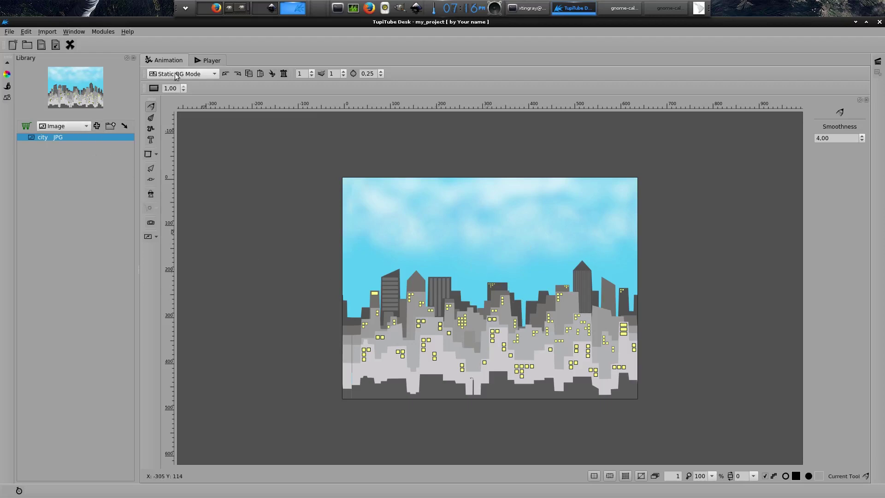
left_click(98, 128)
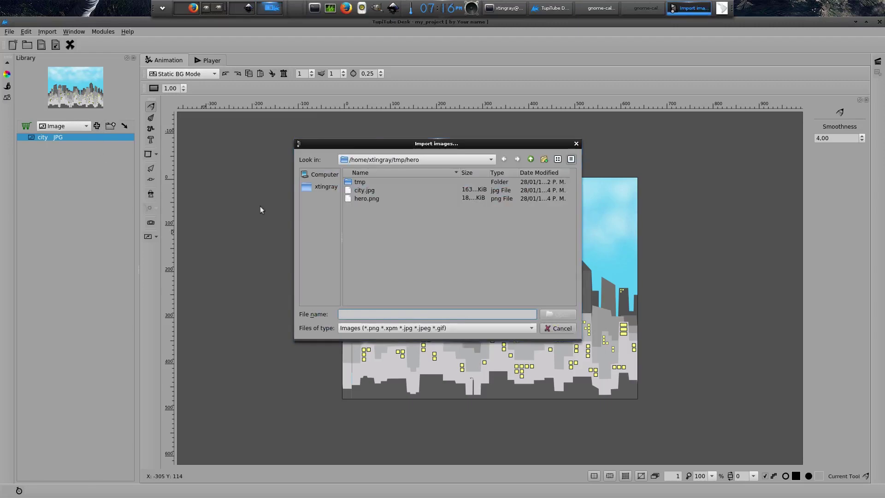
left_click(372, 199)
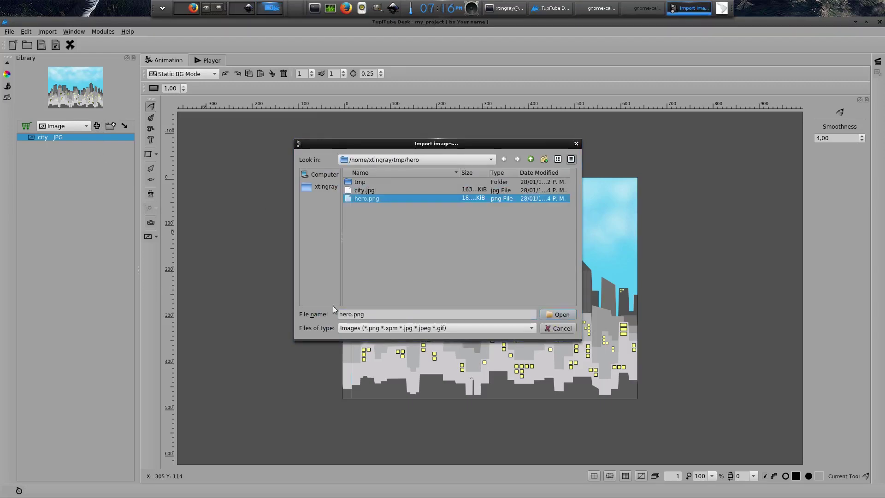
left_click(568, 315)
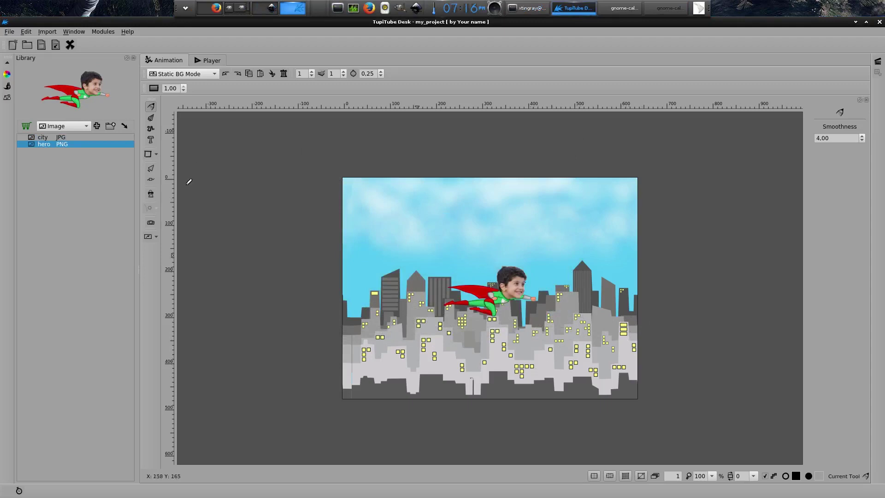
- Select the hero, test-move it up over the sky, then undo the move
left_click(151, 169)
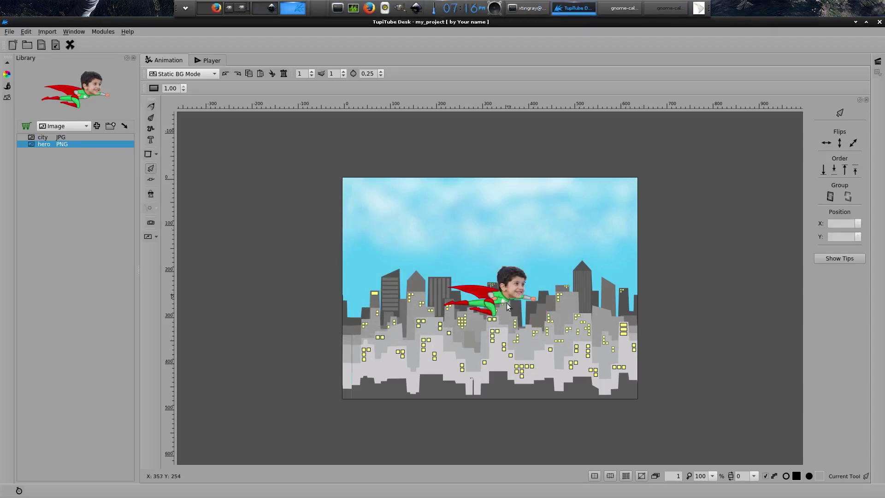
left_click(492, 293)
left_click_drag(489, 290, 460, 243)
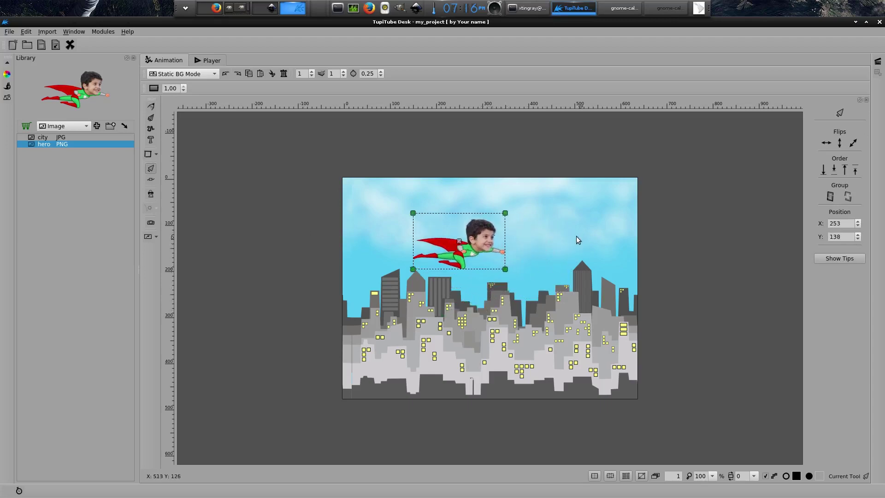
key("ctrl+z")
key("ctrl+z")
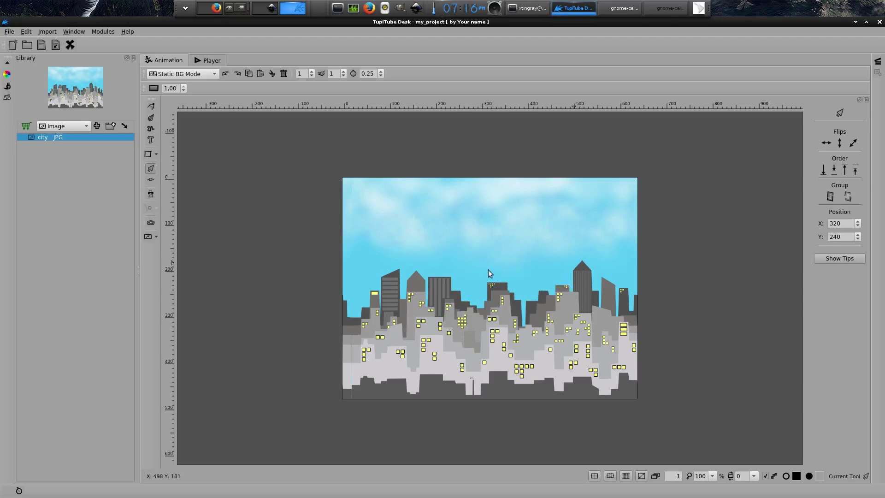
- Re-import hero.png onto the canvas and play the 128-frame scene preview
left_click(100, 125)
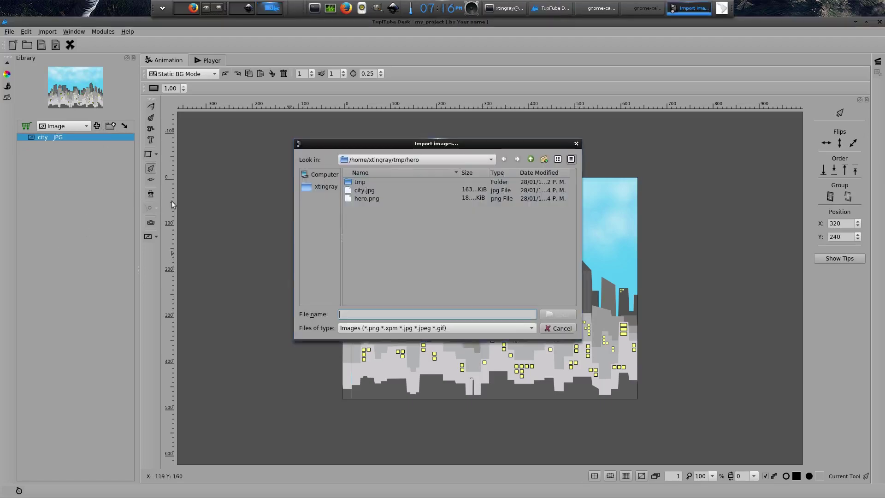
left_click(382, 200)
left_click(561, 314)
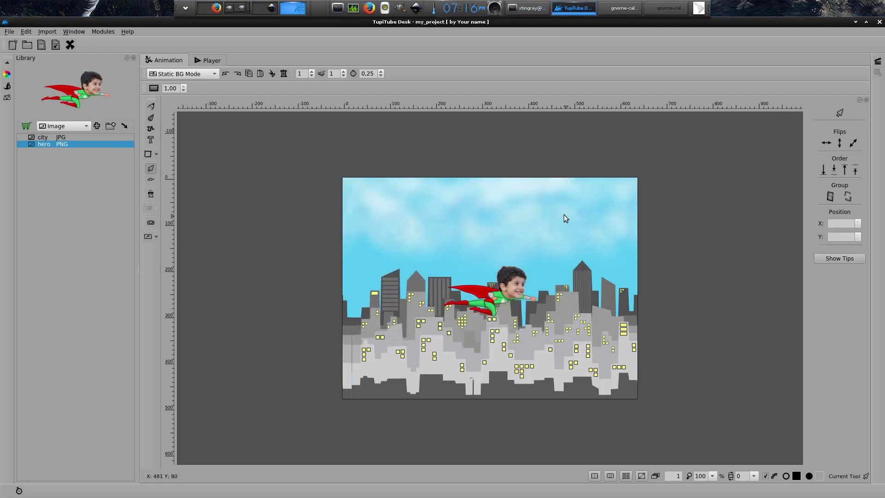
key("ctrl+2")
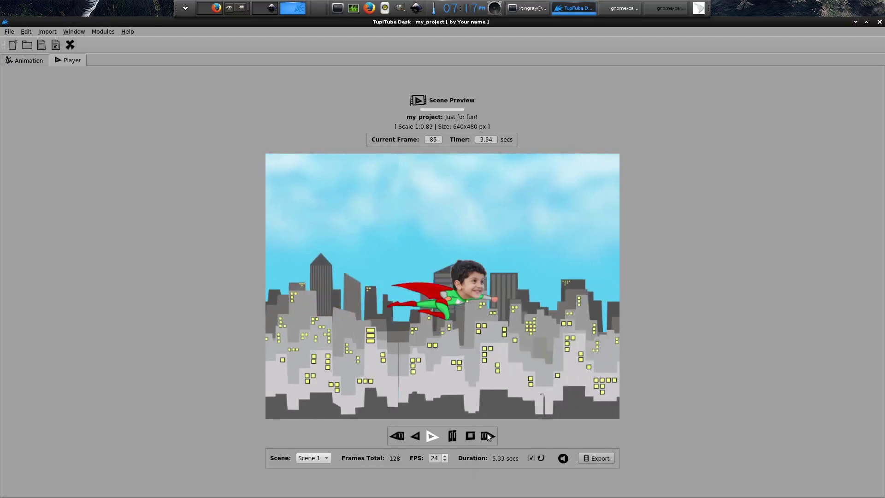
- Stop playback and export the scene as MP4 video hero.mp4 at 640×480, 24 fps, overwriting the existing file
left_click(470, 435)
left_click(595, 458)
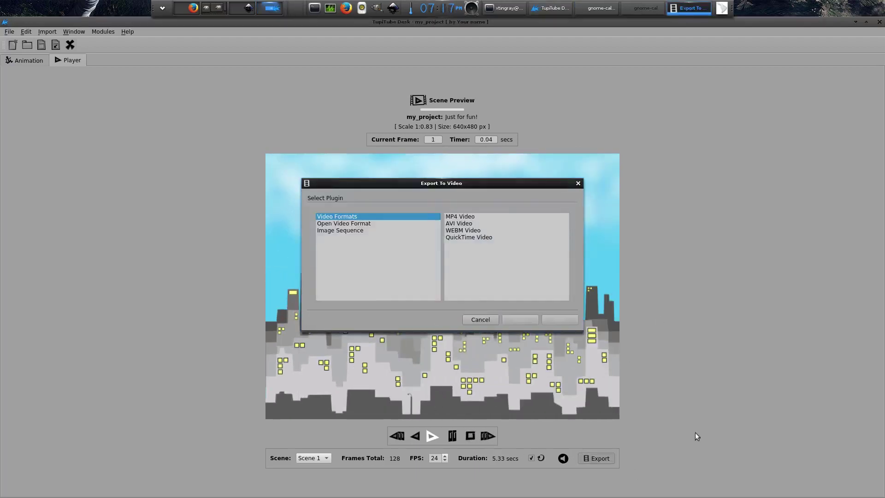
left_click(459, 219)
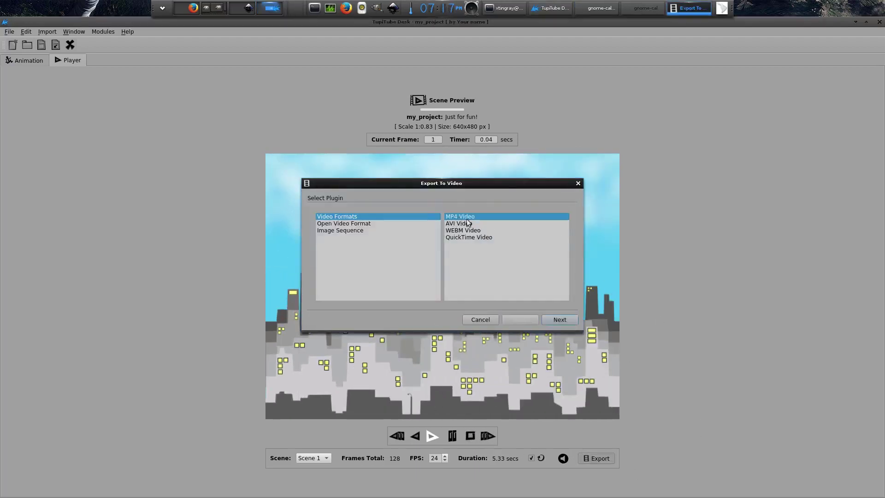
left_click(563, 321)
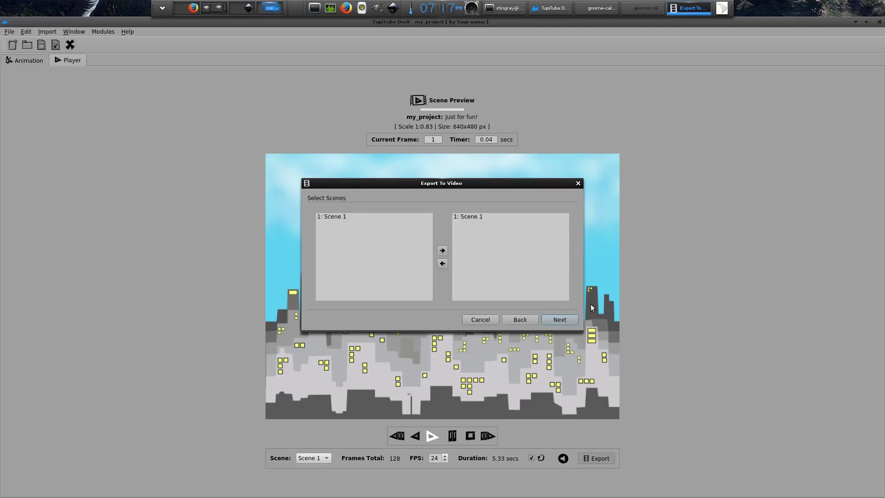
left_click(569, 319)
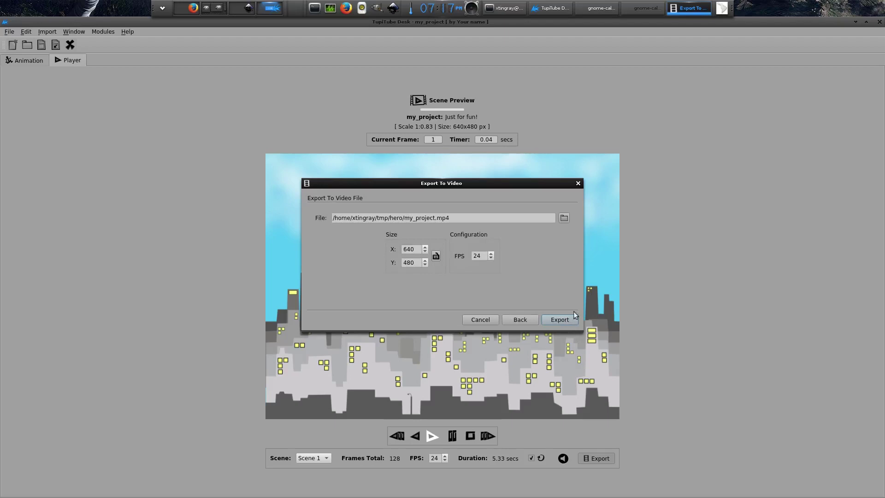
left_click(464, 217)
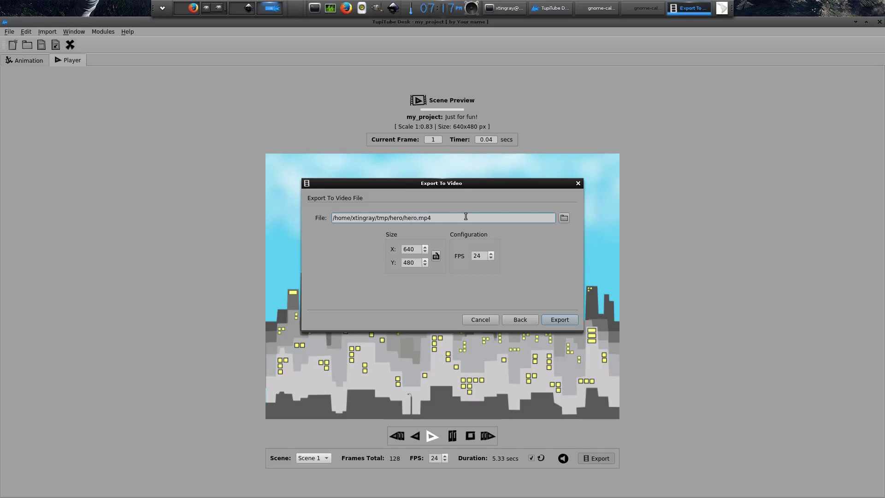
left_click(557, 319)
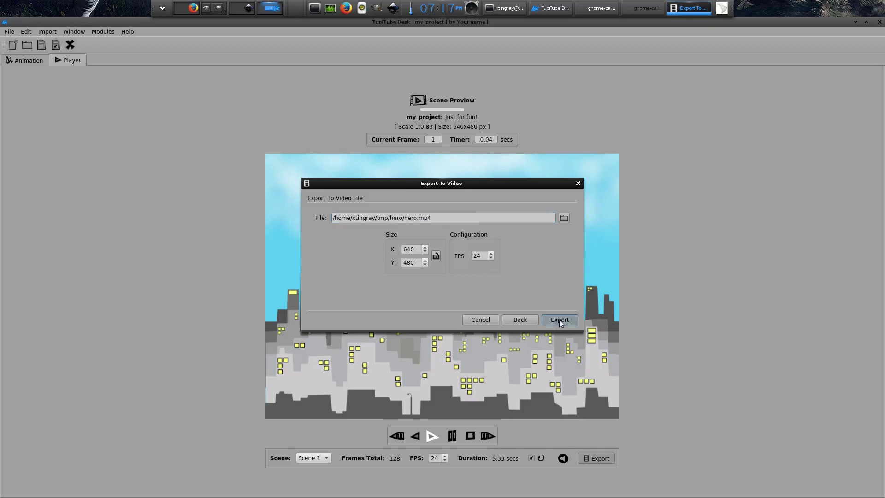
left_click(428, 250)
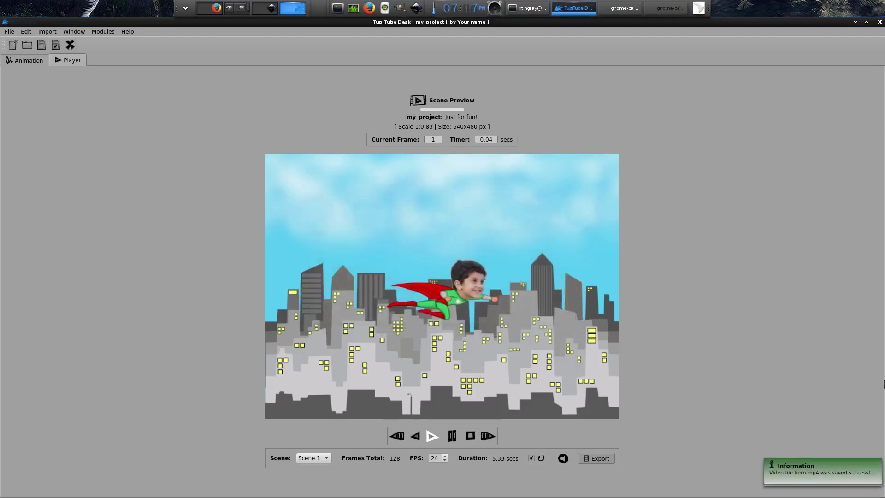
- Rerun 'mplayer hero.mp4' in the terminal to watch the exported video
left_click(527, 9)
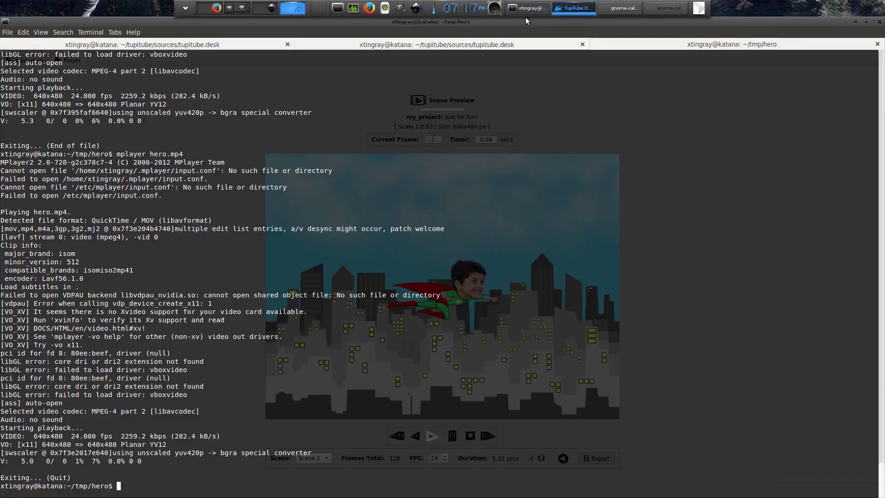
key("Up")
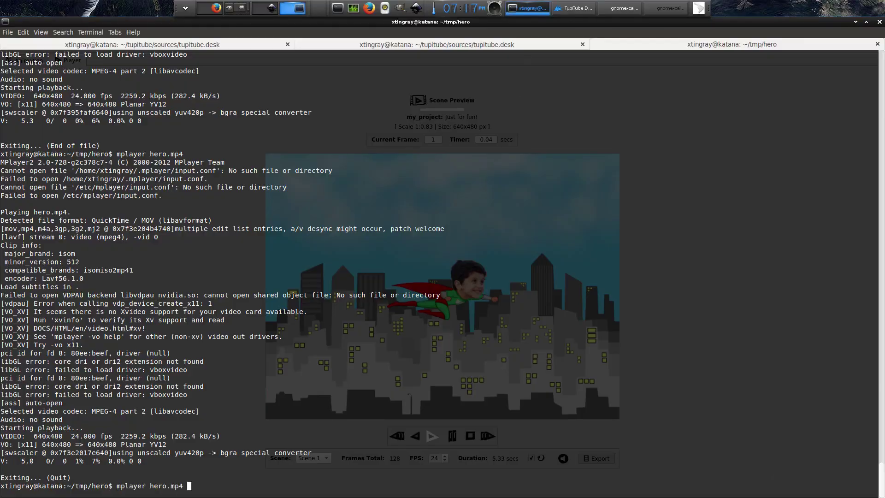
key("Return")
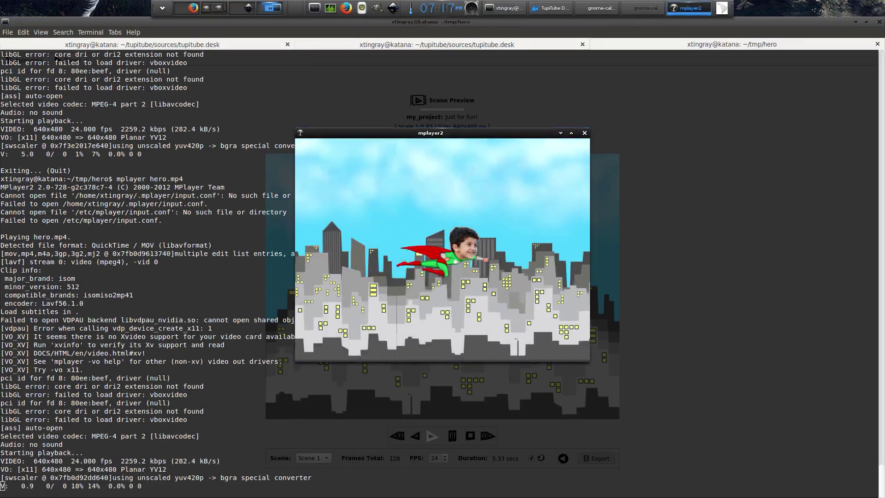